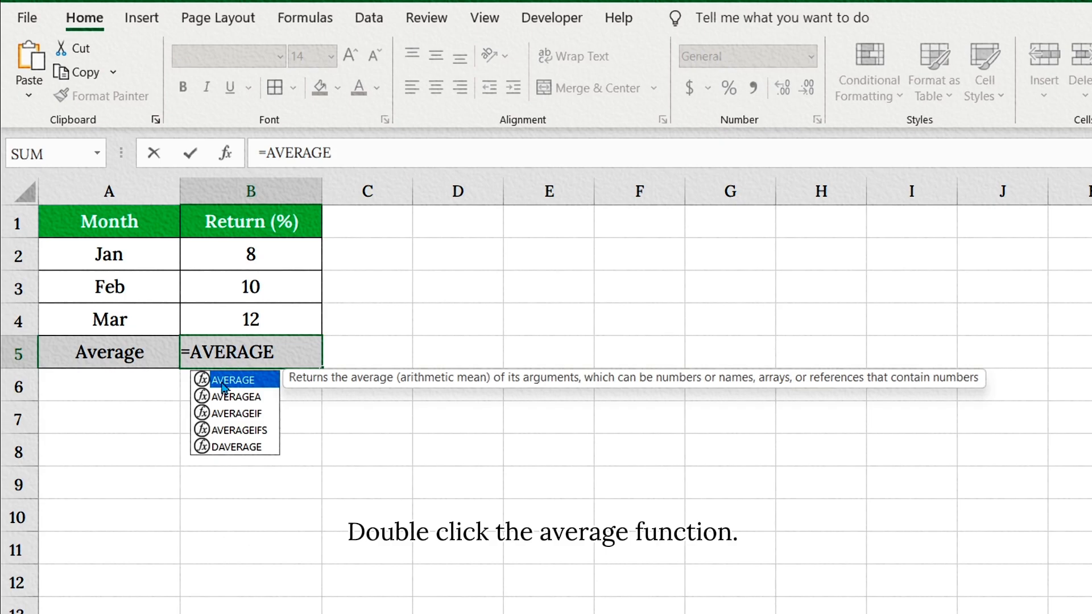
Step: Complete the AVERAGE formula in B5 so that it averages the monthly returns in B2:B4
double_click(223, 382)
drag(268, 255, 272, 317)
text())
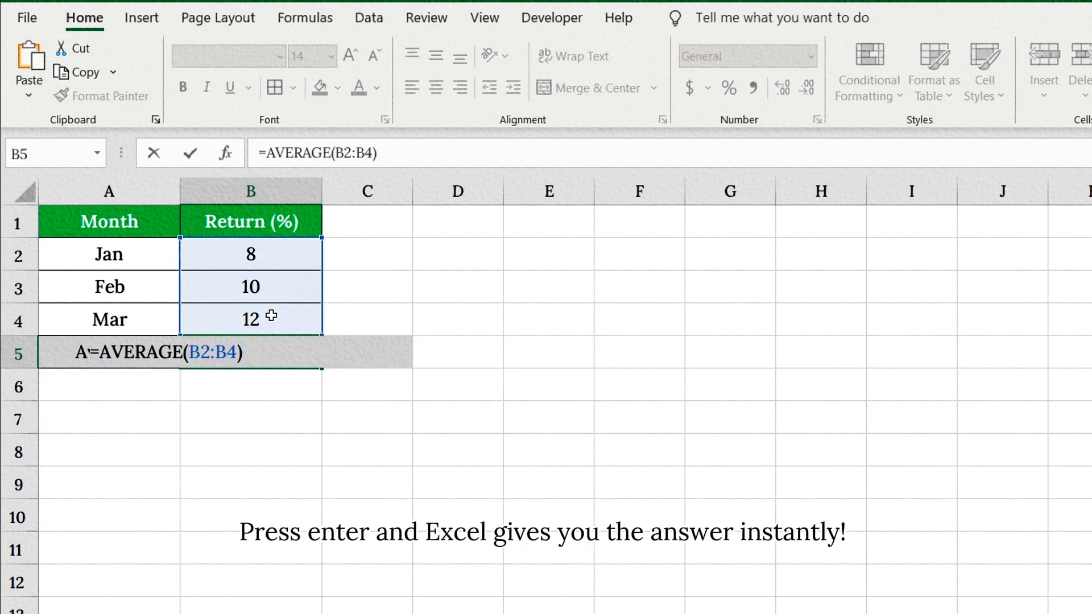
key(Return)
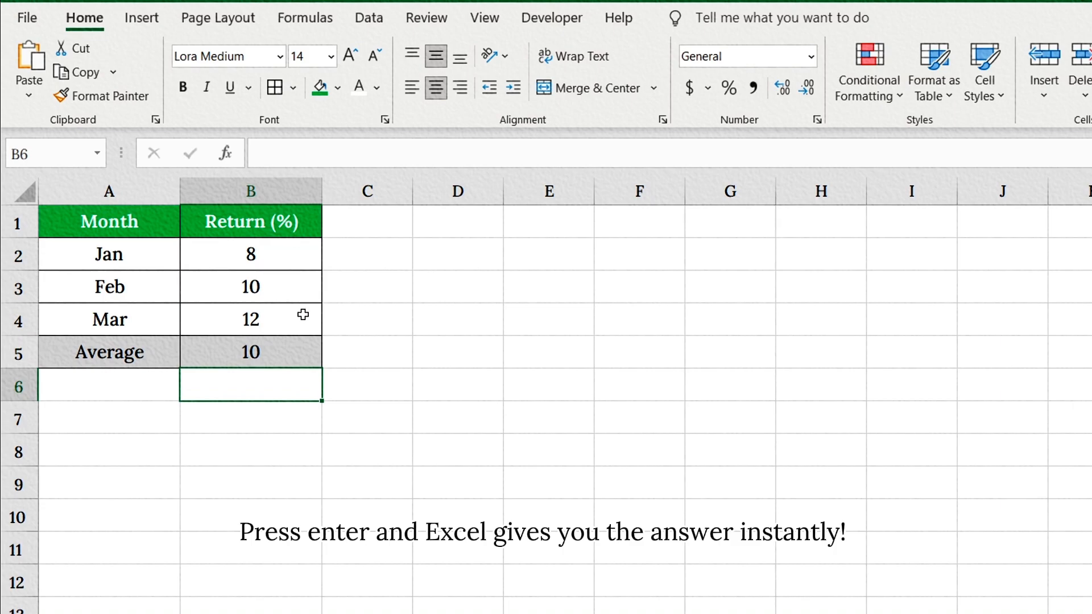
click(306, 352)
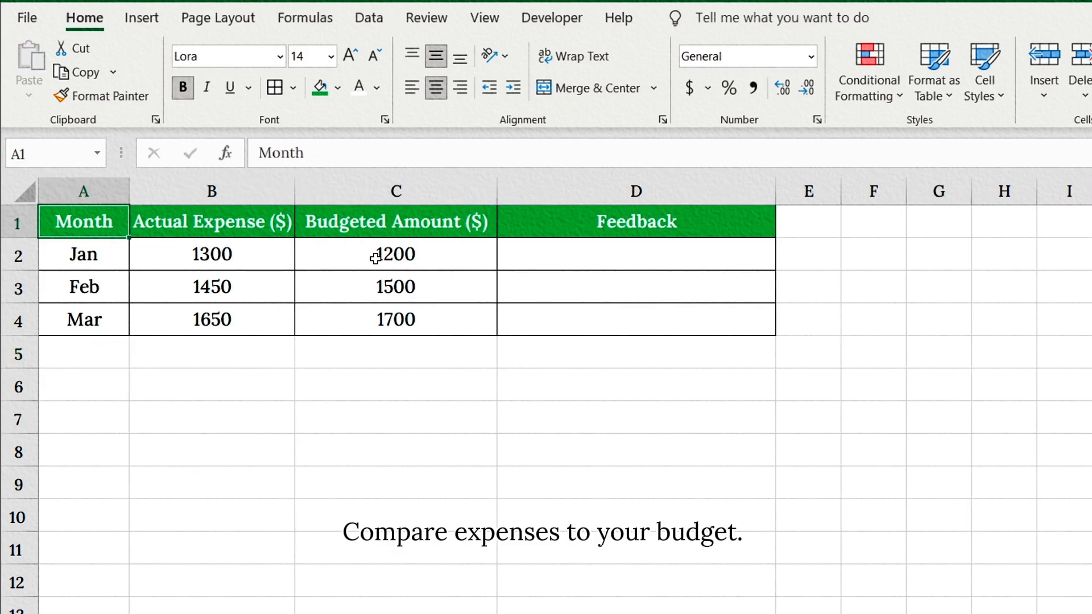
Step: Write =IF(B2>C2, "Over Budget", "On Track") in cell D2 of the Feedback column
click(576, 260)
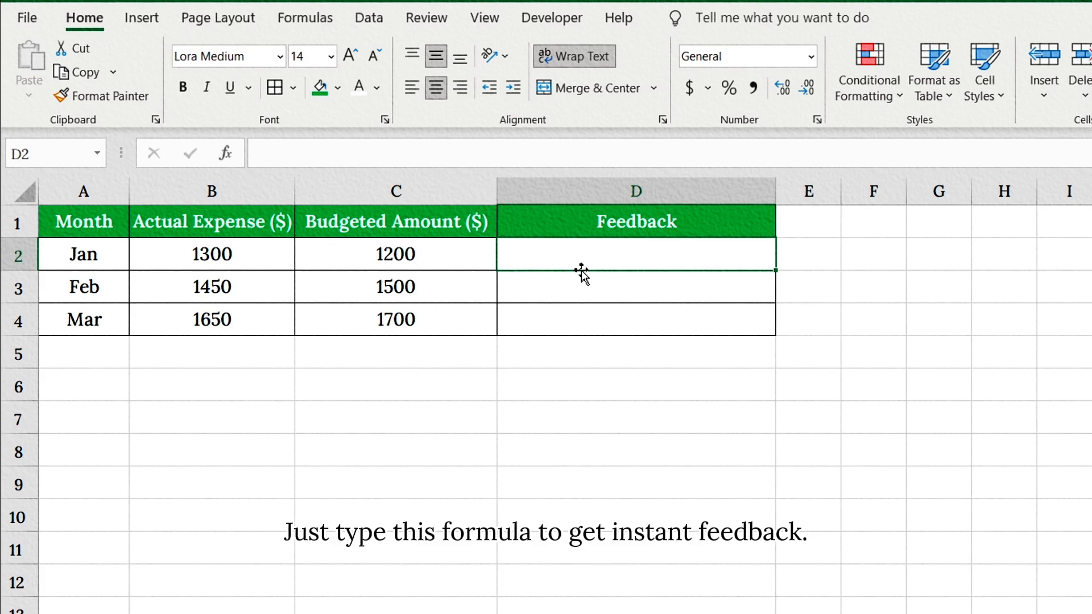
text(=IF()
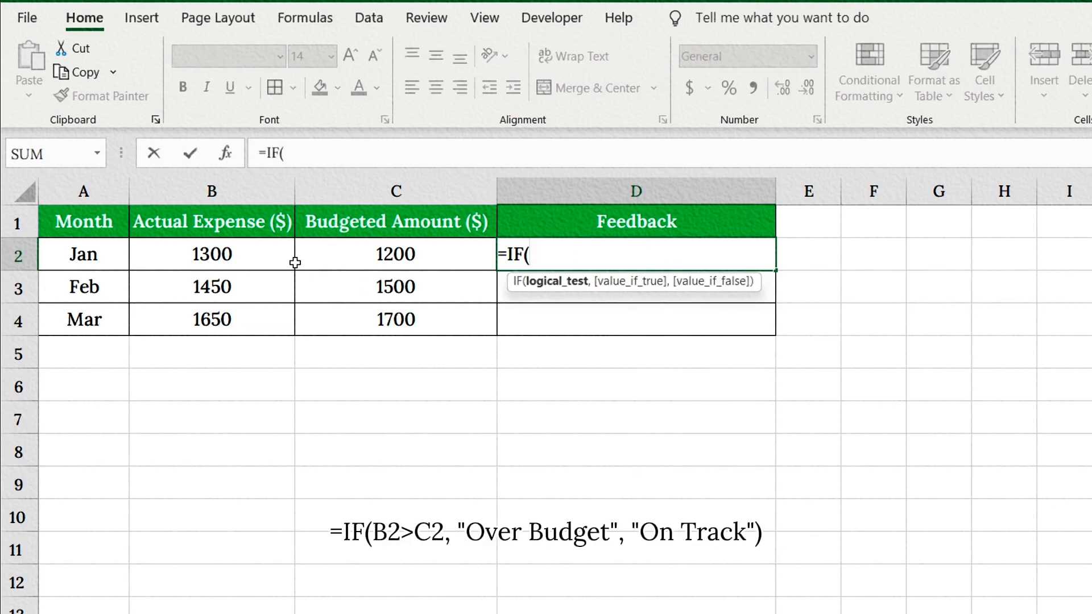
click(242, 258)
text(>)
click(368, 256)
text(, "Over B)
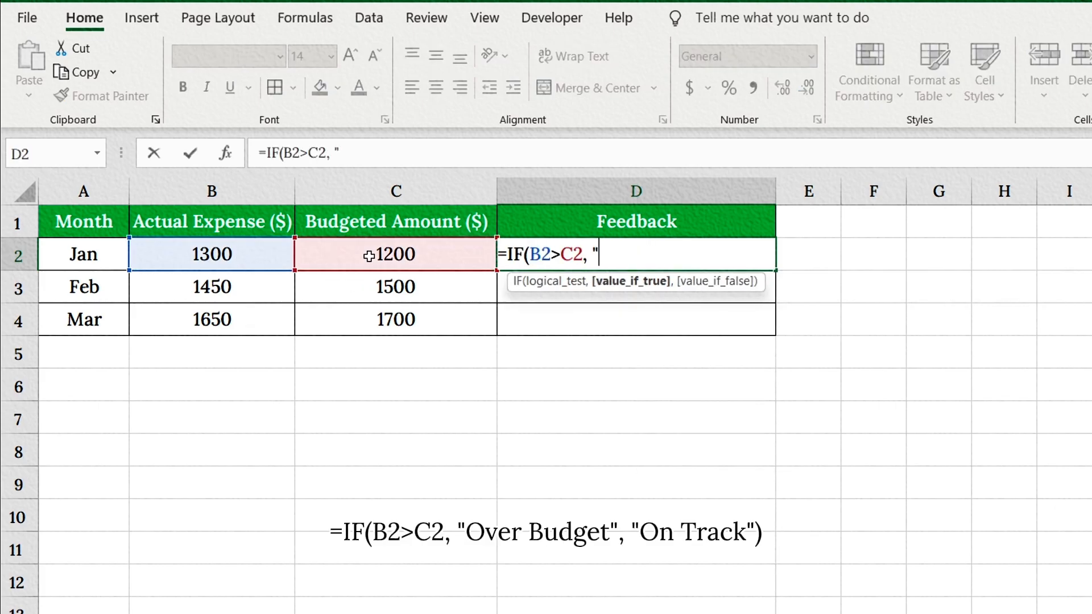
text(udget")
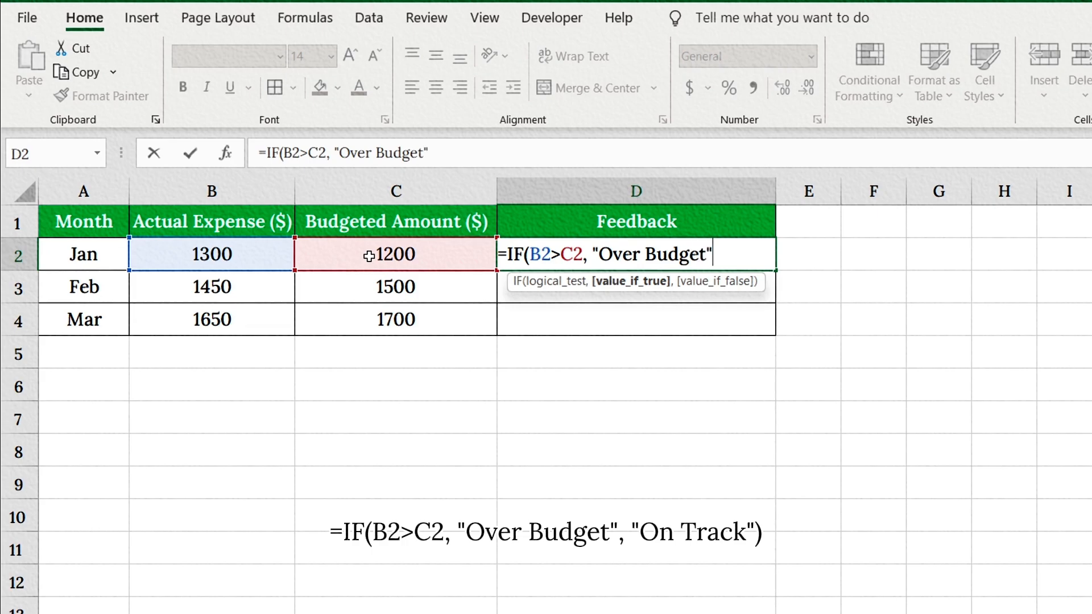
text(, "On Track"))
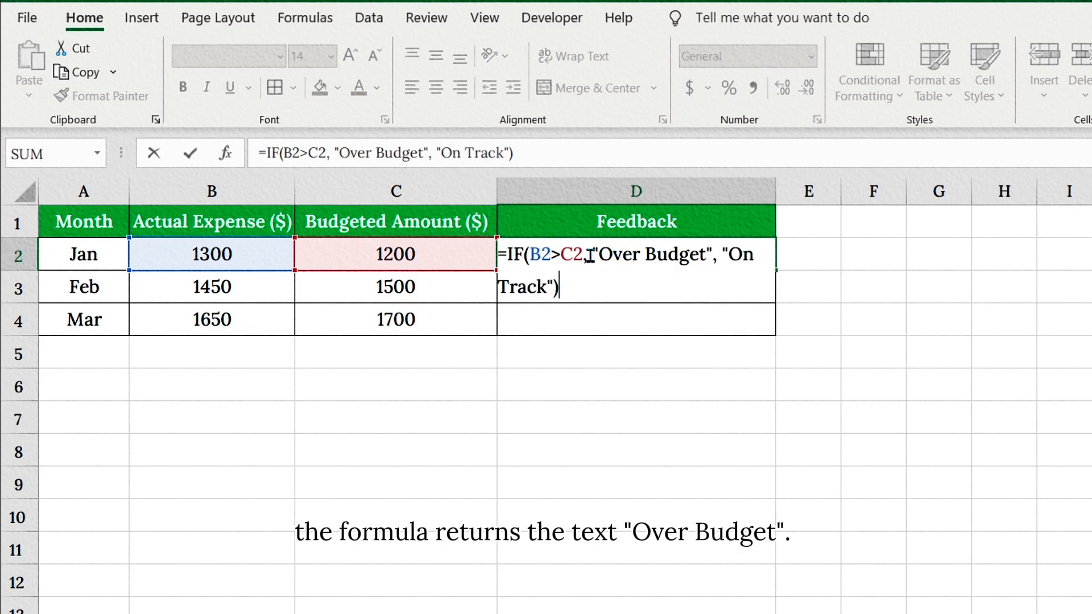
Step: Commit the D2 formula after checking its two result texts, and fill it down to D4
drag(599, 255, 707, 256)
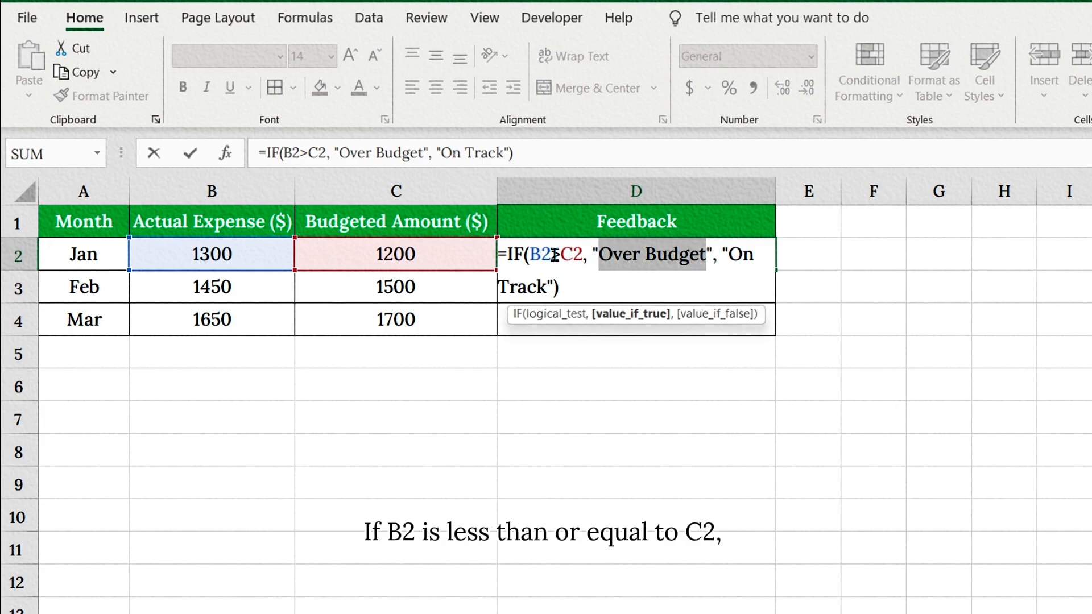
drag(727, 255, 550, 288)
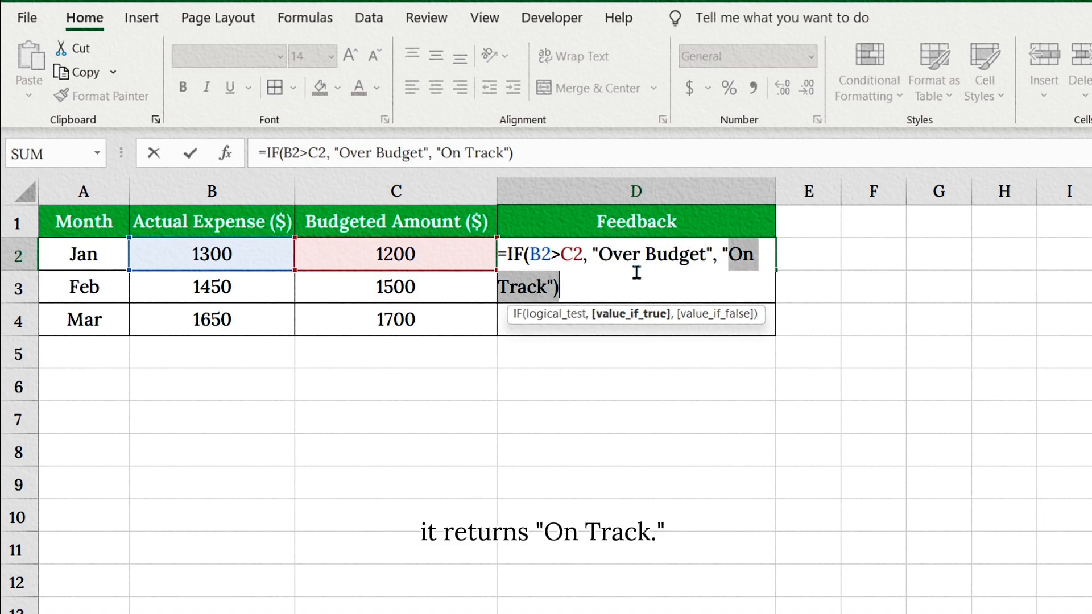
click(570, 283)
key(Return)
click(737, 263)
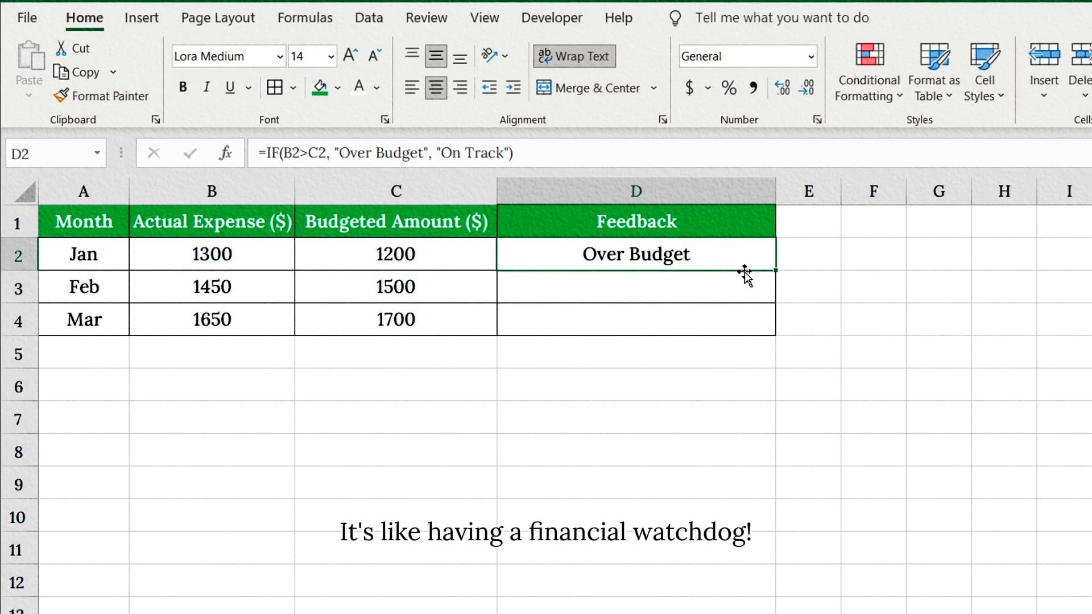
drag(776, 270, 773, 326)
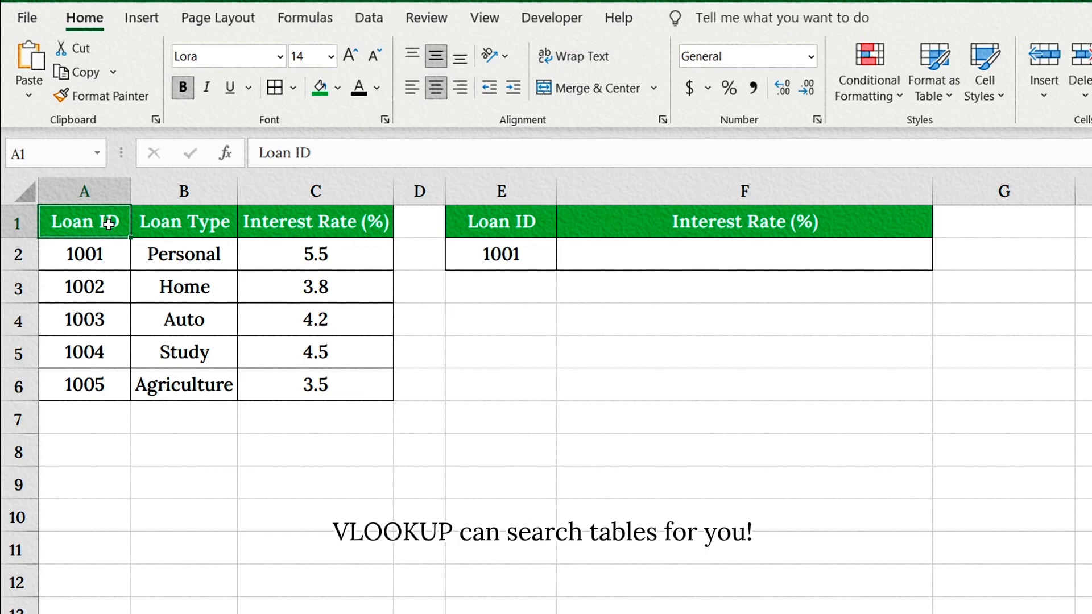
Step: Write =VLOOKUP(E2,A2:C6,3,FALSE) in F2 to look up the interest rate for the loan ID in E2
click(272, 224)
click(210, 233)
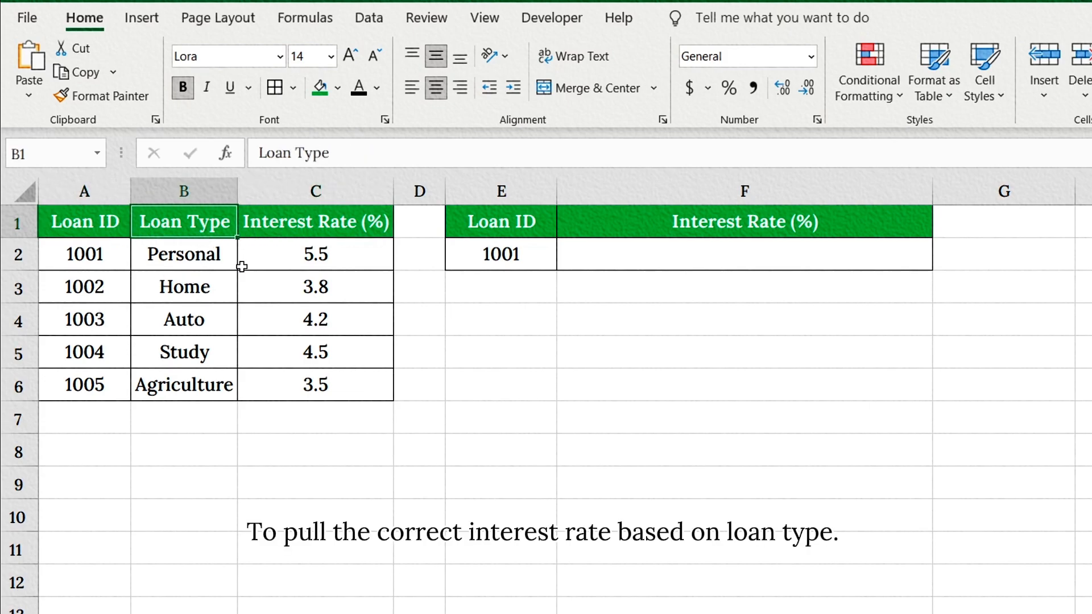
click(639, 254)
text(=V)
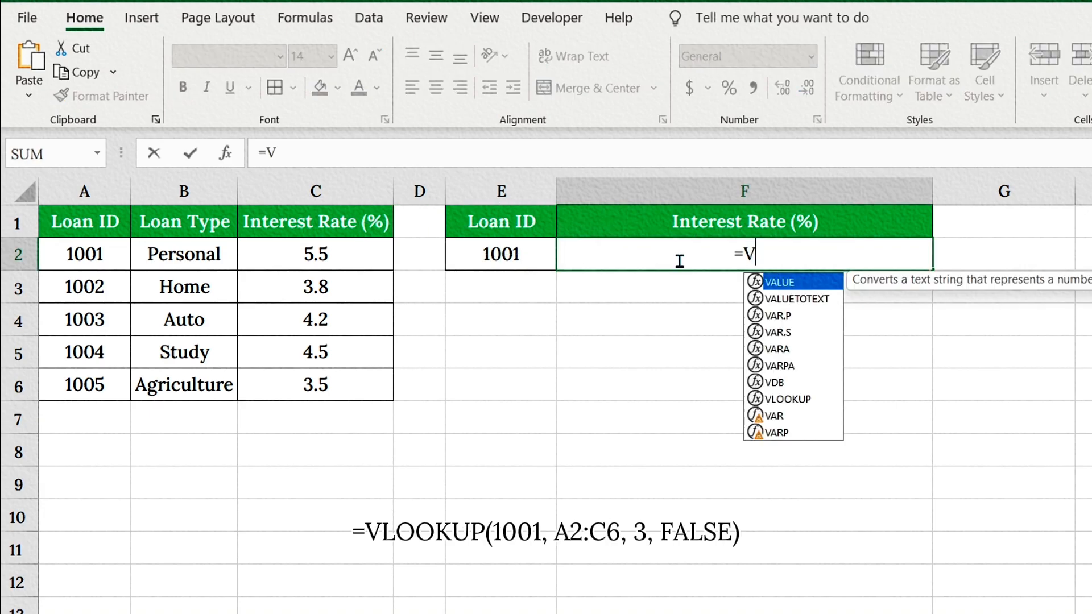
text(LOOKUP()
click(501, 254)
text(,)
drag(68, 254, 341, 388)
text(,3,)
double_click(794, 309)
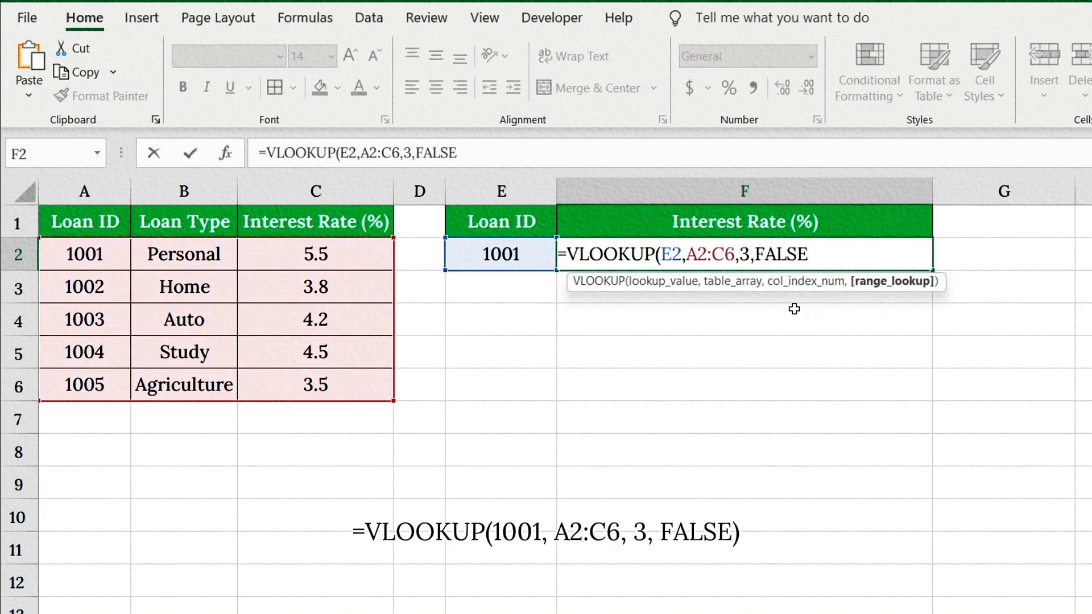
text())
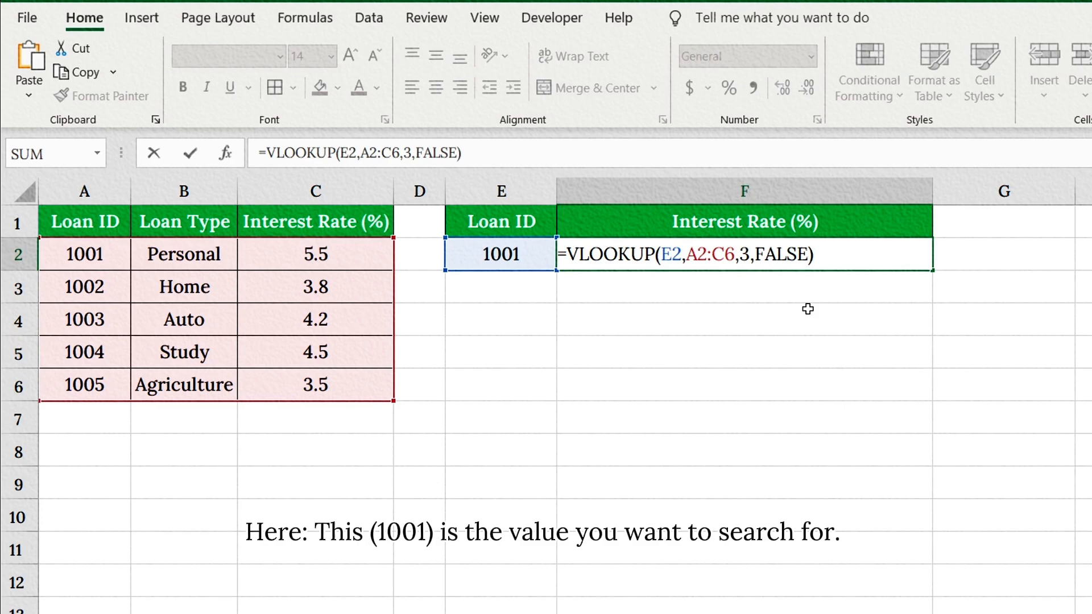
Step: Check the lookup value, table range, column index and match mode of the F2 formula and commit it
double_click(673, 254)
drag(687, 254, 735, 254)
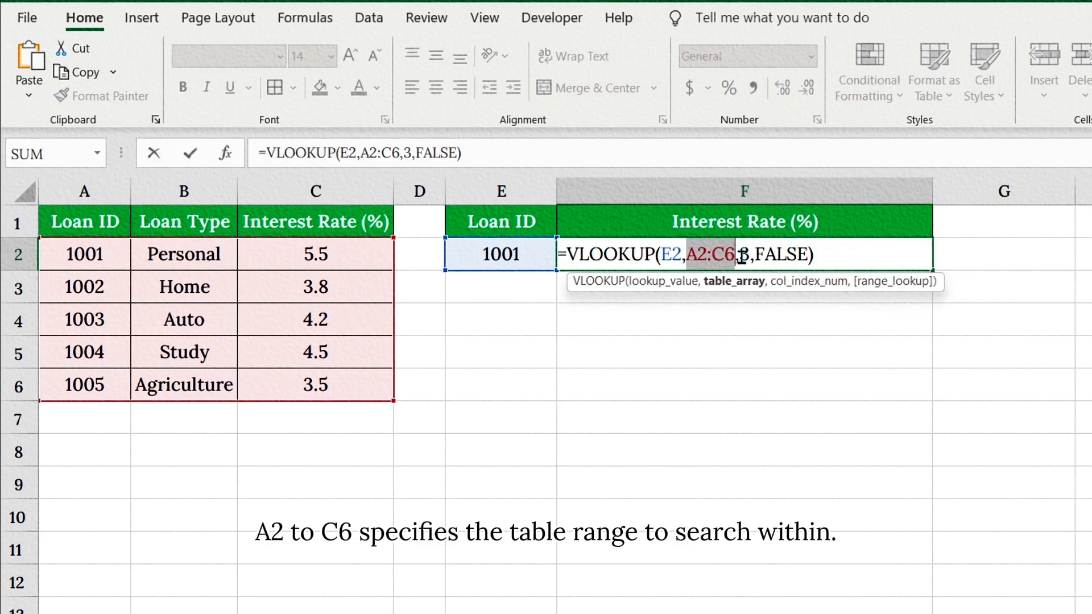
drag(738, 254, 750, 256)
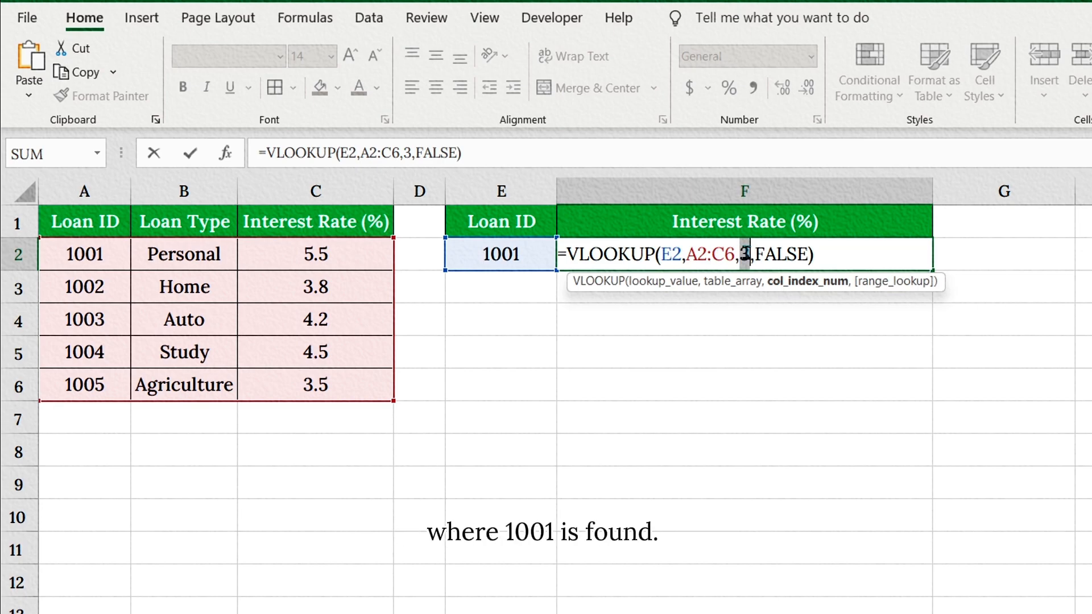
drag(756, 253, 808, 254)
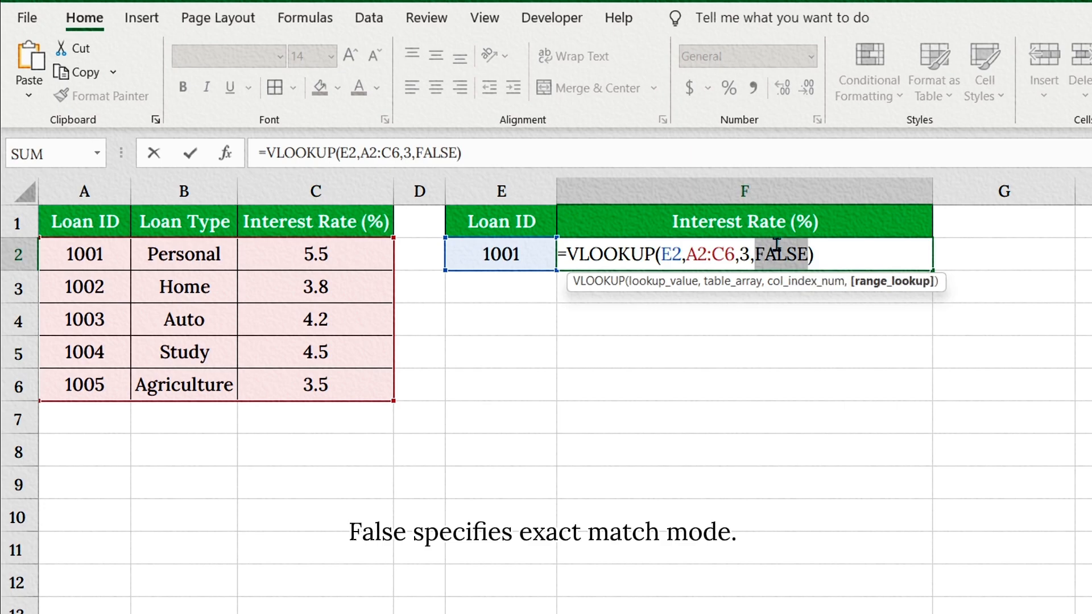
click(818, 256)
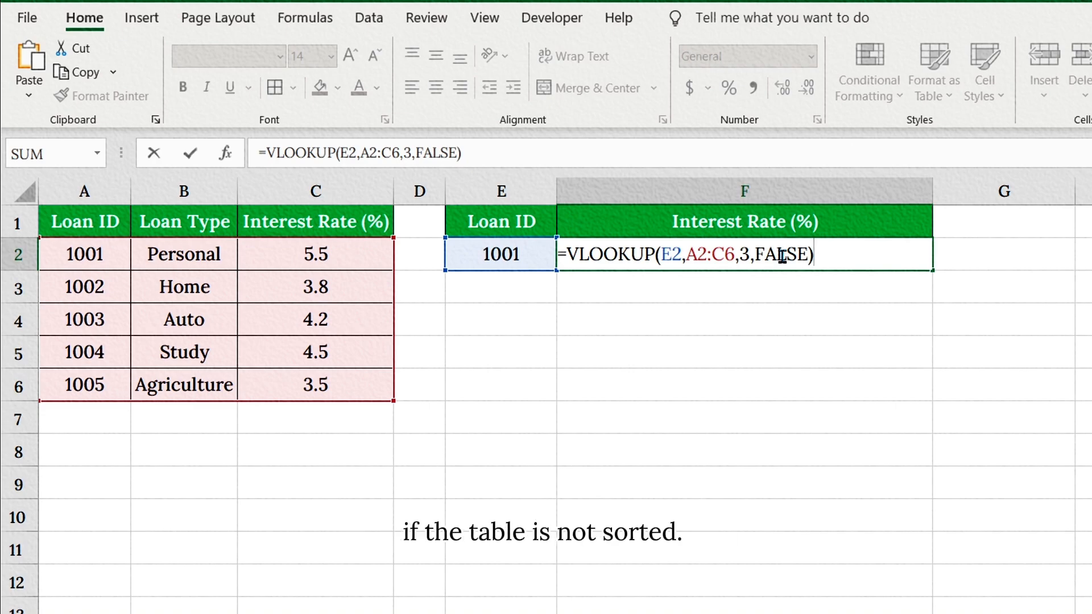
key(Return)
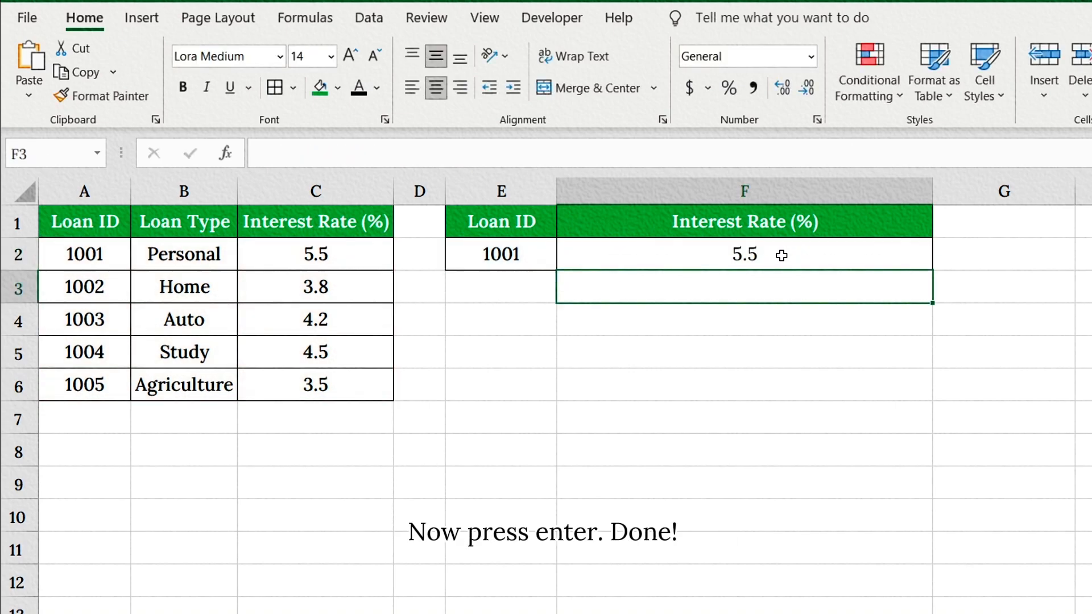
click(781, 255)
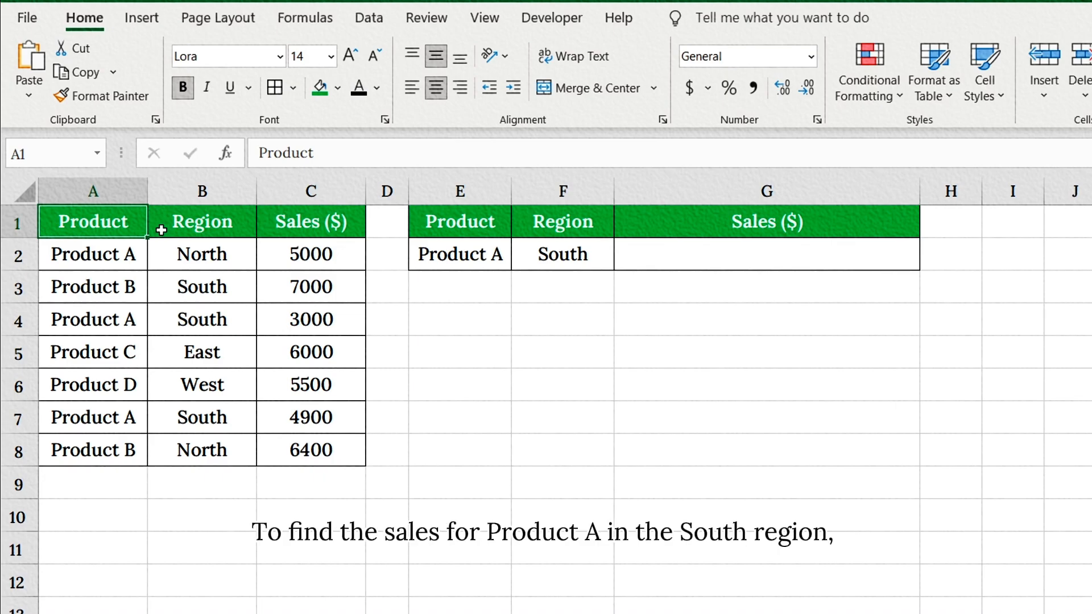
Step: Begin a SUMIFS formula in G2 with sum range C2:C8, first criteria range A2:A8 and criterion E2
click(291, 232)
click(103, 265)
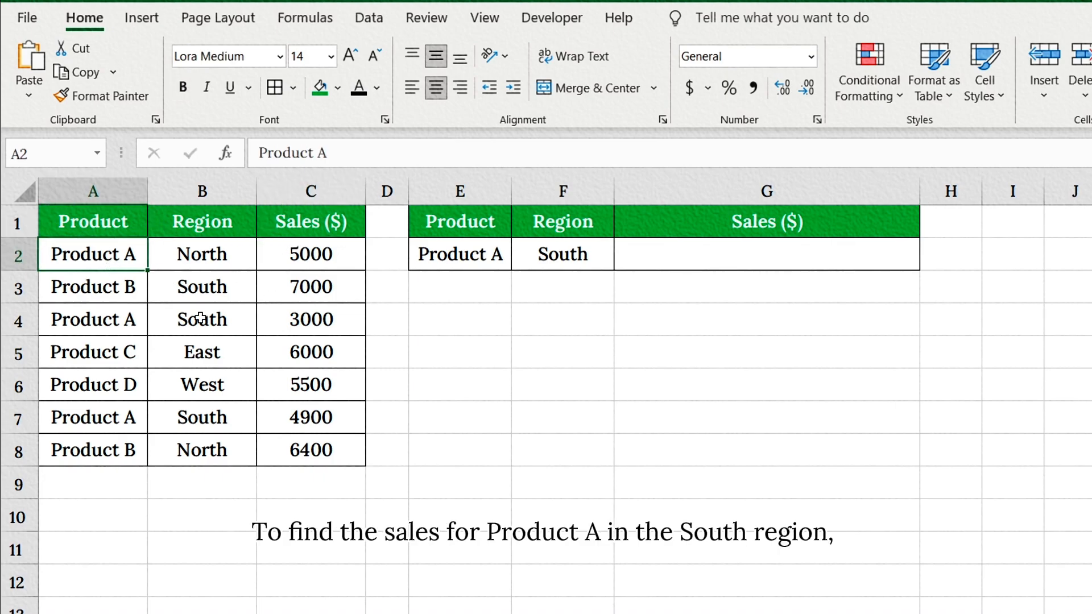
click(233, 297)
click(690, 261)
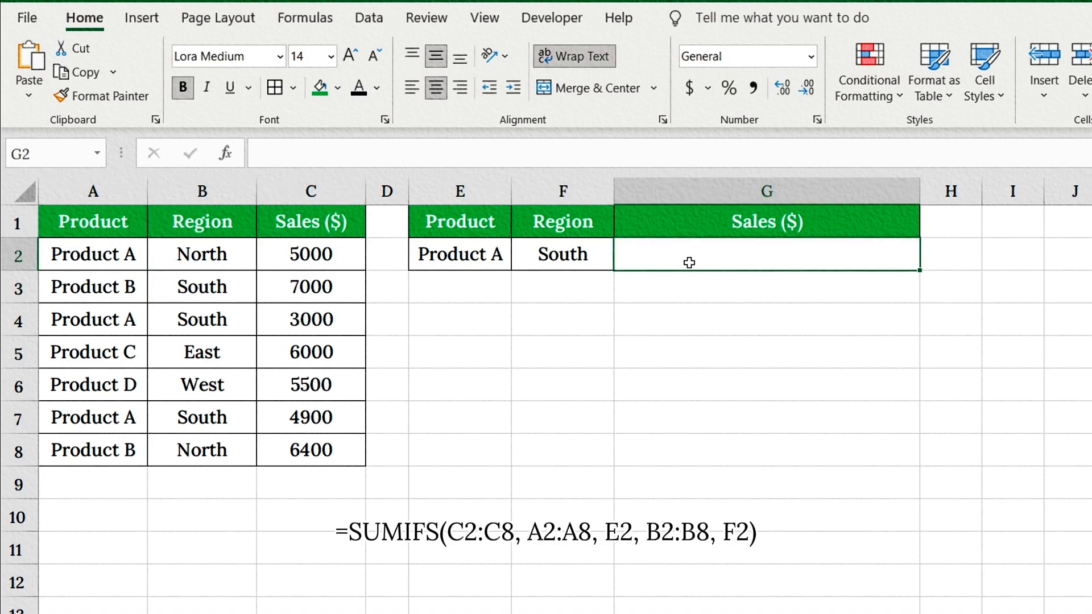
text(=SUMIFS()
drag(311, 254, 313, 449)
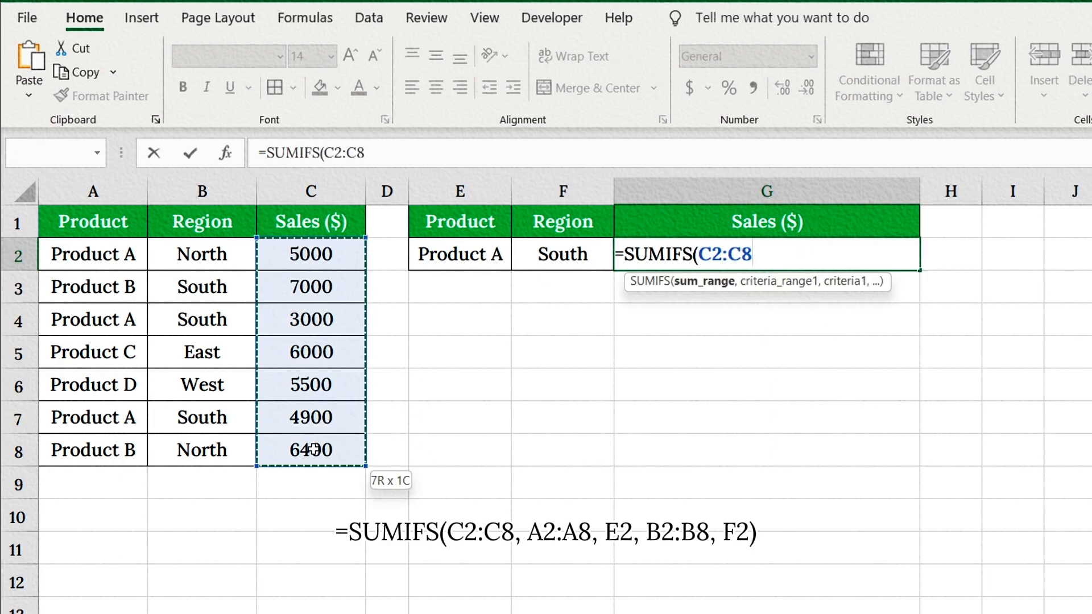
text(,)
drag(94, 255, 108, 435)
text(,)
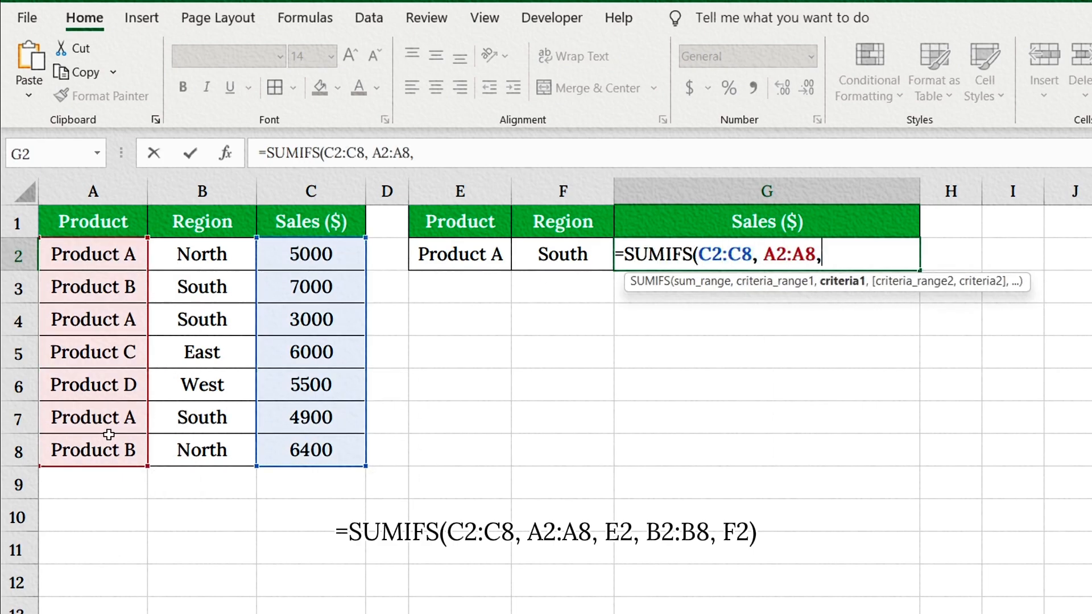
click(478, 256)
Step: Add the second criteria range B2:B8 with criterion F2 to the SUMIFS formula and close it
text(,)
drag(240, 260, 207, 446)
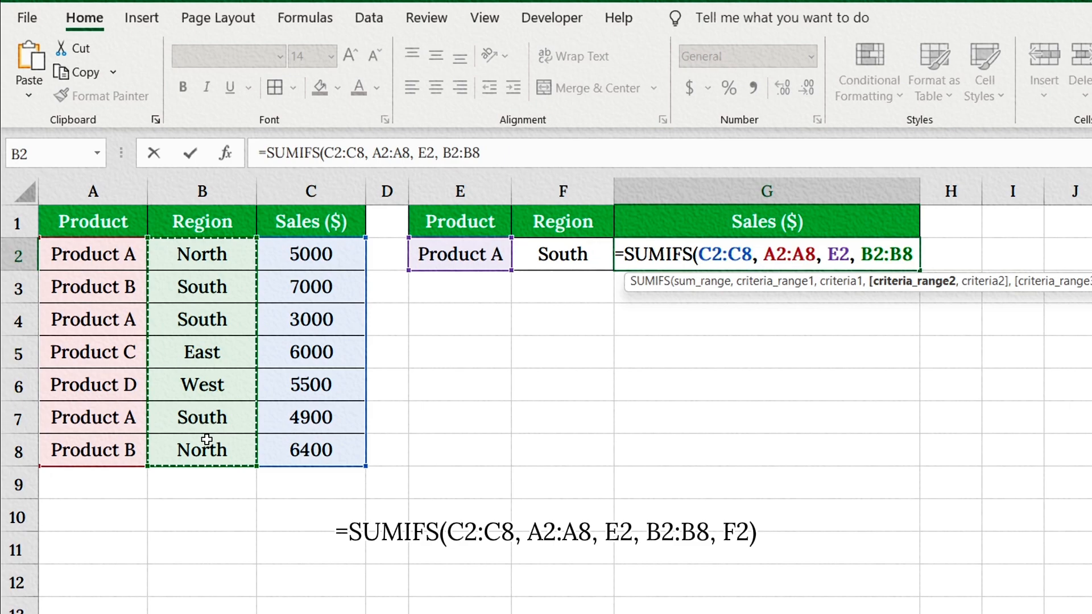
text(,)
click(580, 259)
text())
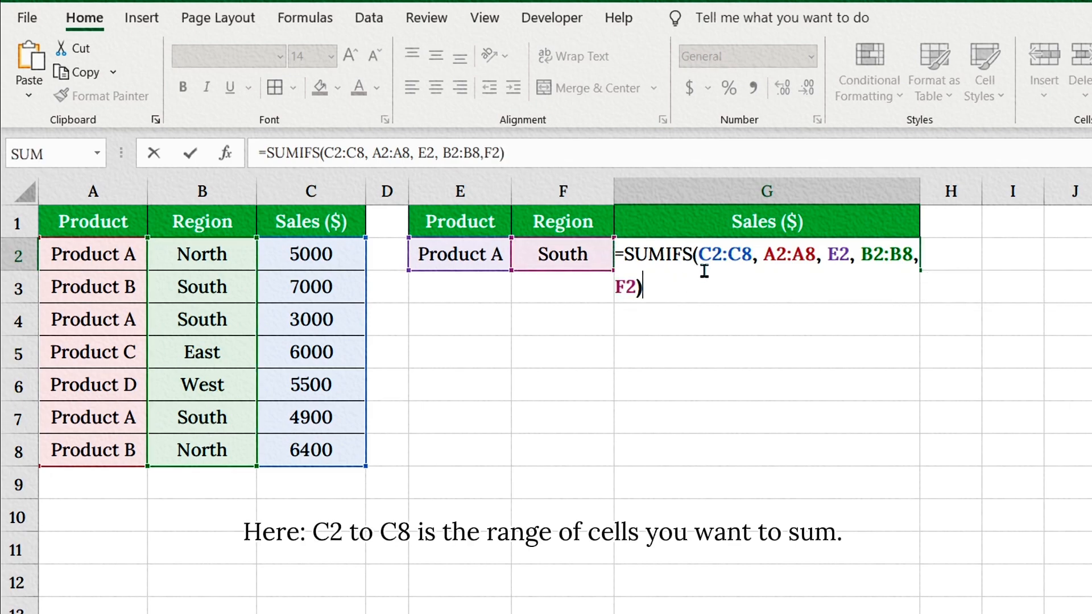
Step: Check the criteria ranges and criteria E2 and F2 in the SUMIFS formula and commit it in G2
drag(700, 254, 817, 254)
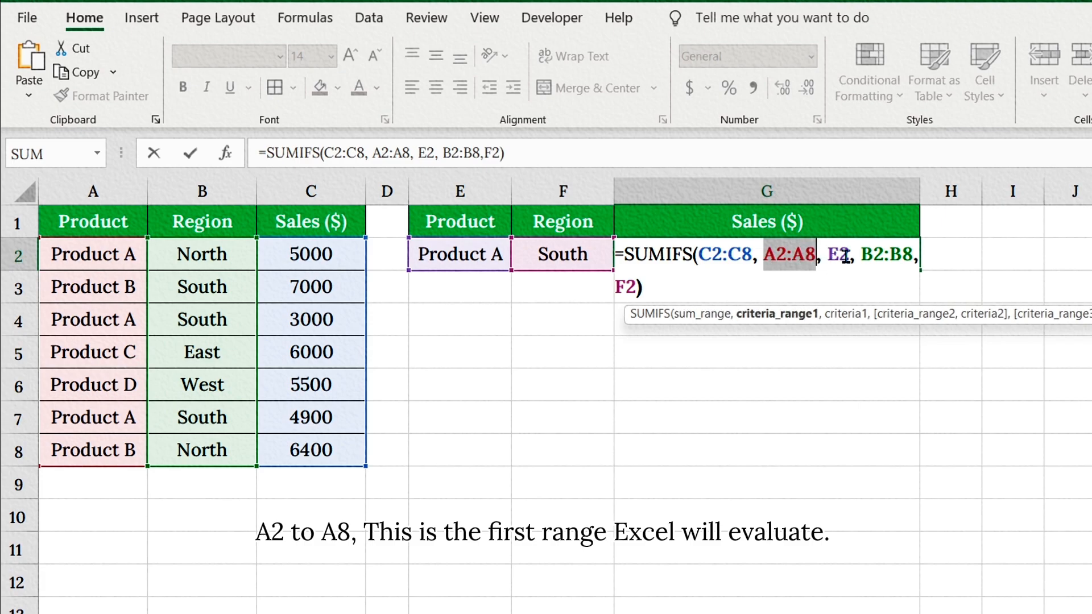
drag(827, 255, 849, 255)
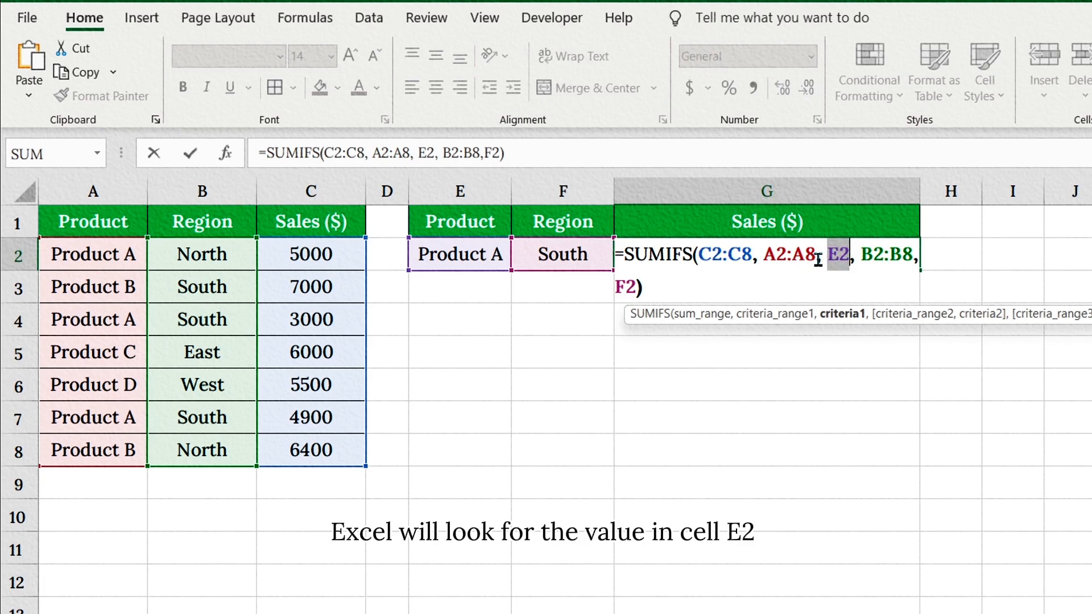
drag(817, 256, 772, 262)
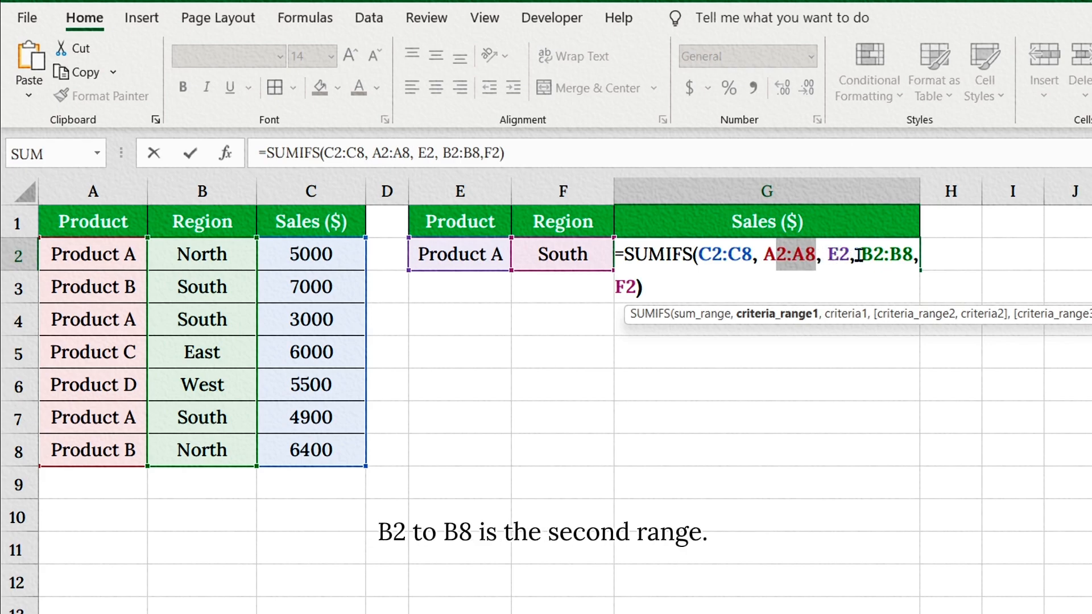
drag(861, 255, 914, 254)
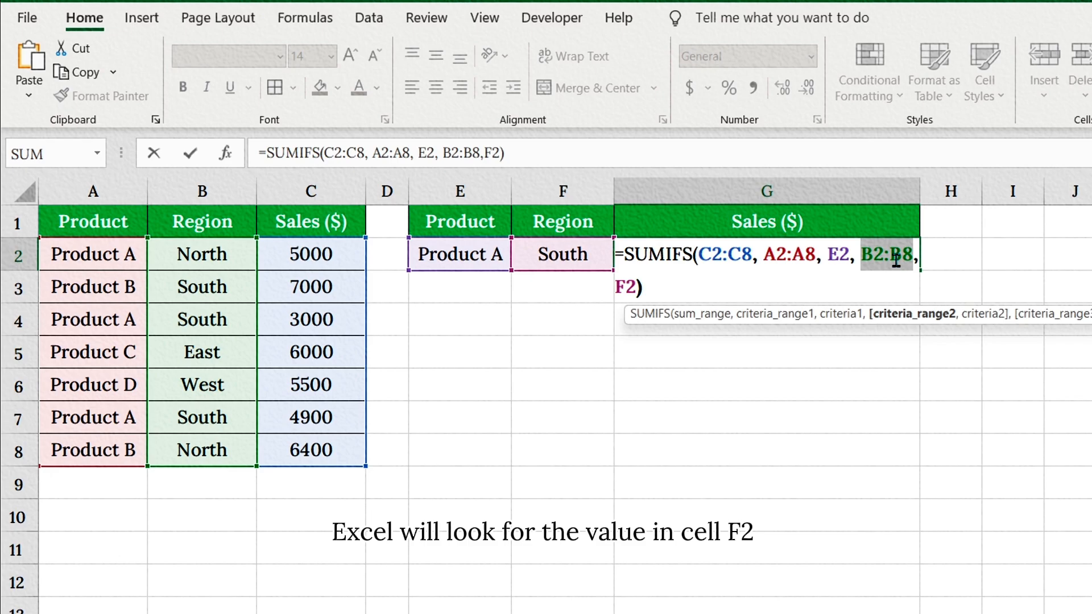
double_click(627, 288)
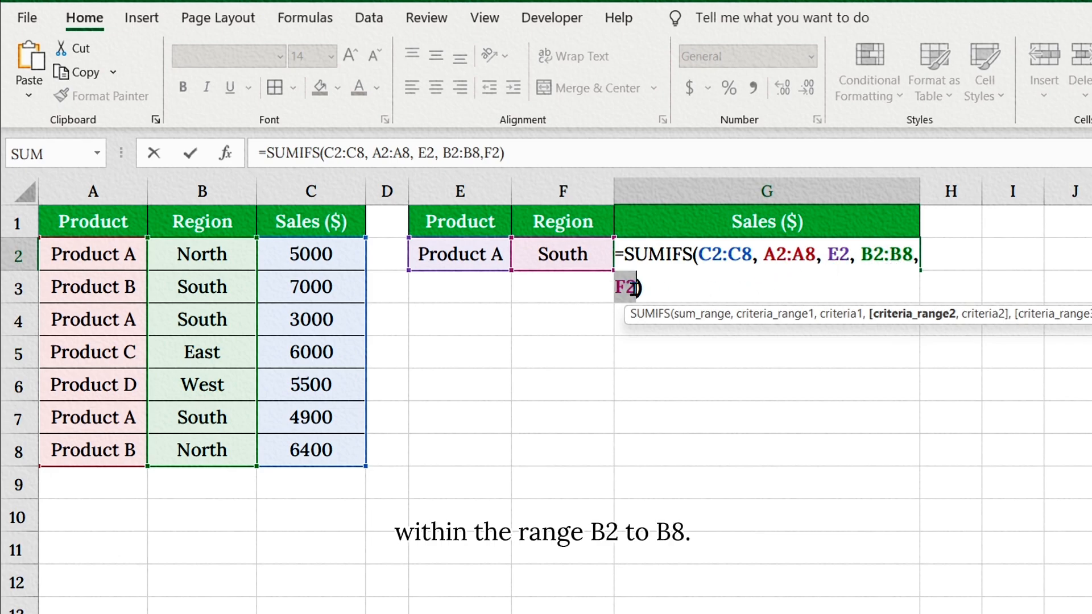
click(698, 286)
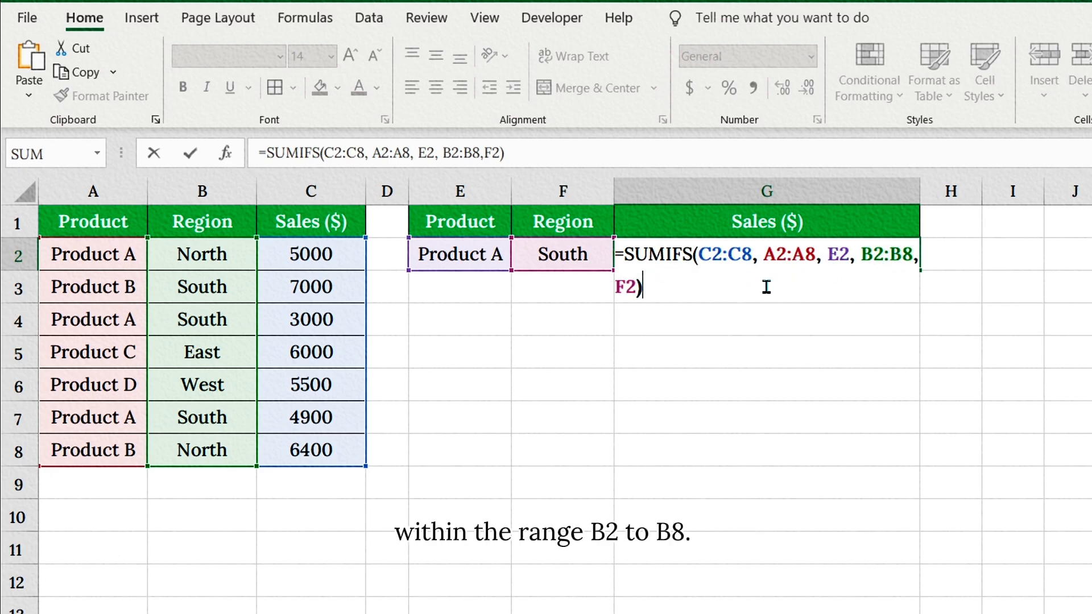
key(Return)
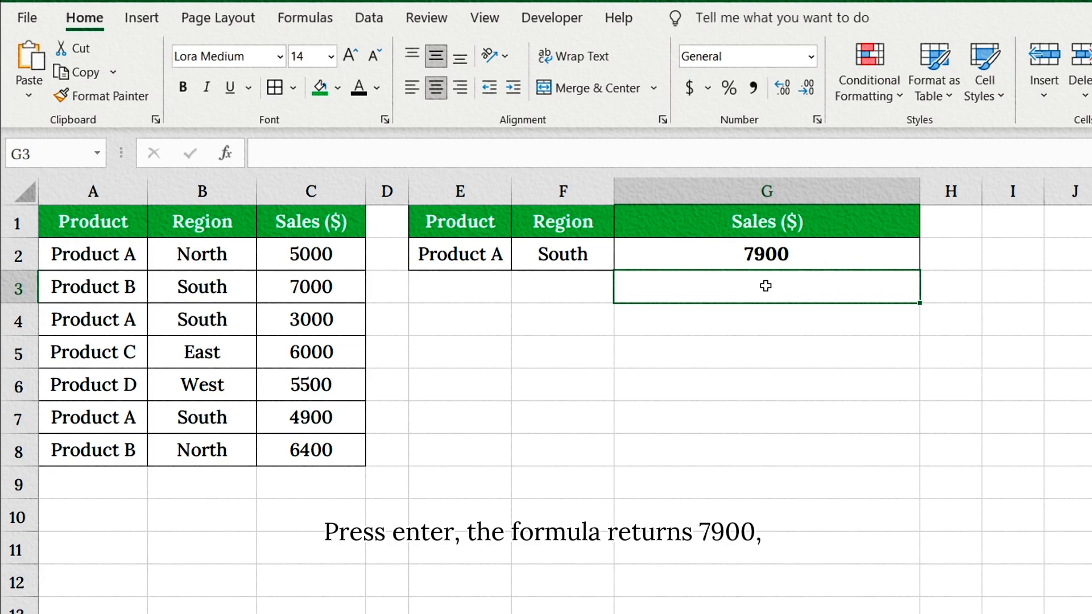
Step: Review the SUMIFS formula in G2 and choose a product from the drop-down list in E2 to test it
click(779, 251)
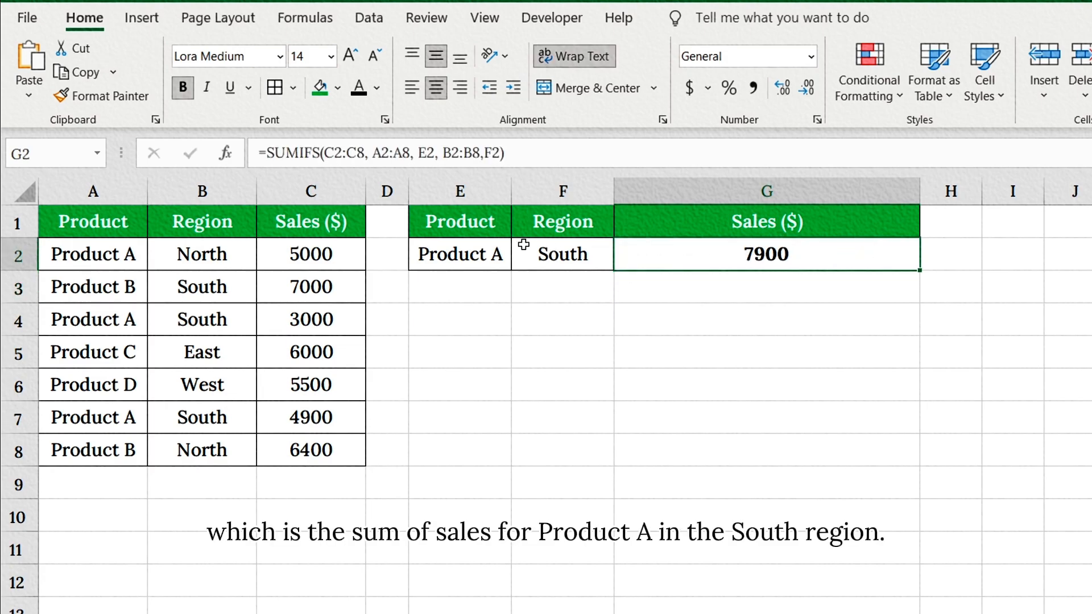
click(479, 255)
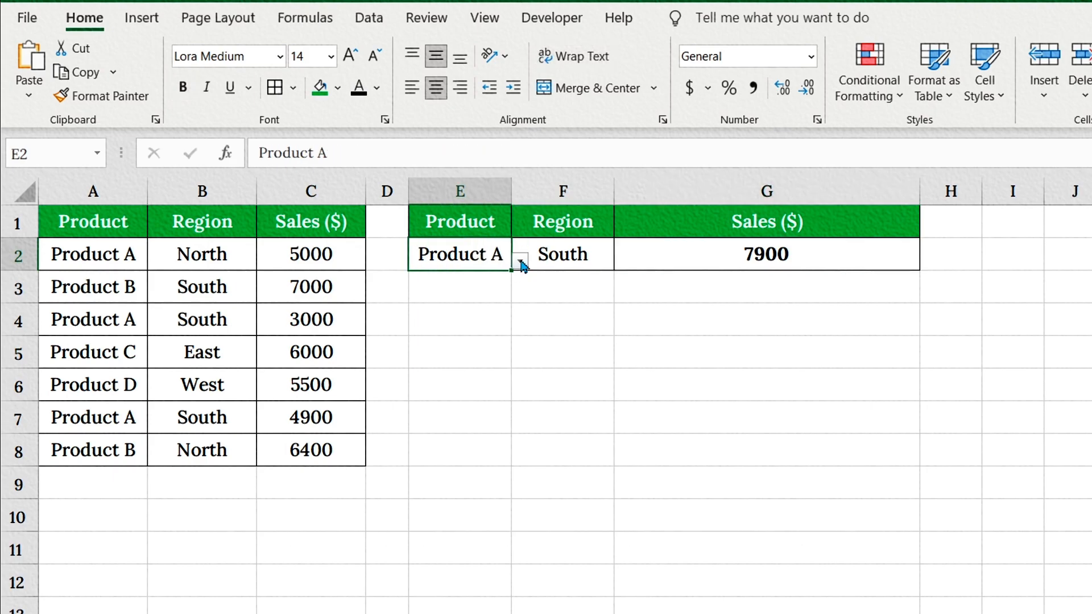
click(520, 262)
click(465, 293)
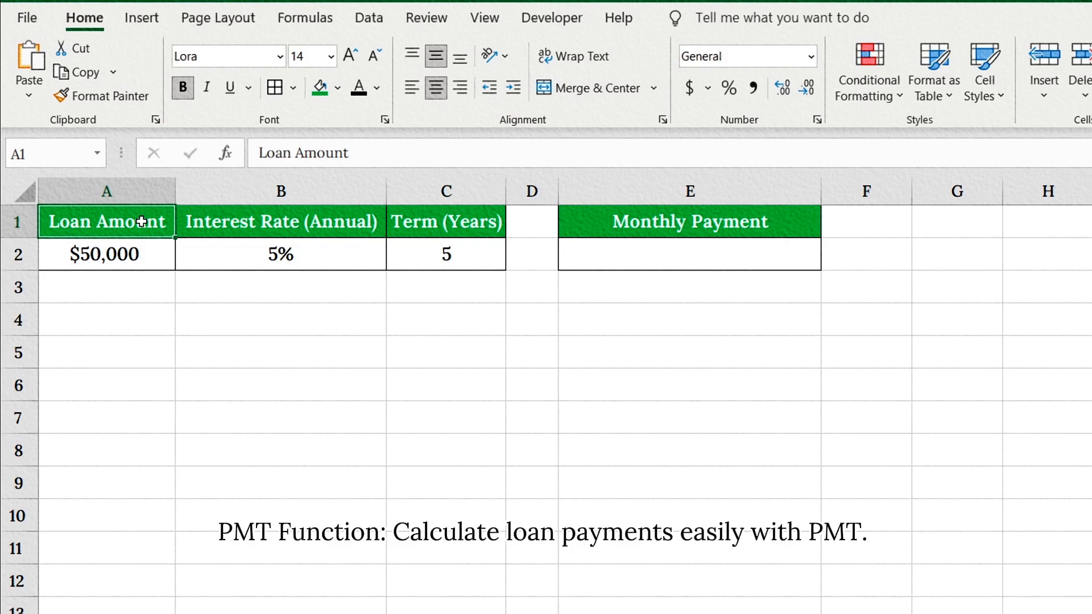
Step: Write the formula =PMT(5%/12, 60, -50000) in E2 under Monthly Payment, based on the loan amount, annual rate and term in row 2
click(655, 228)
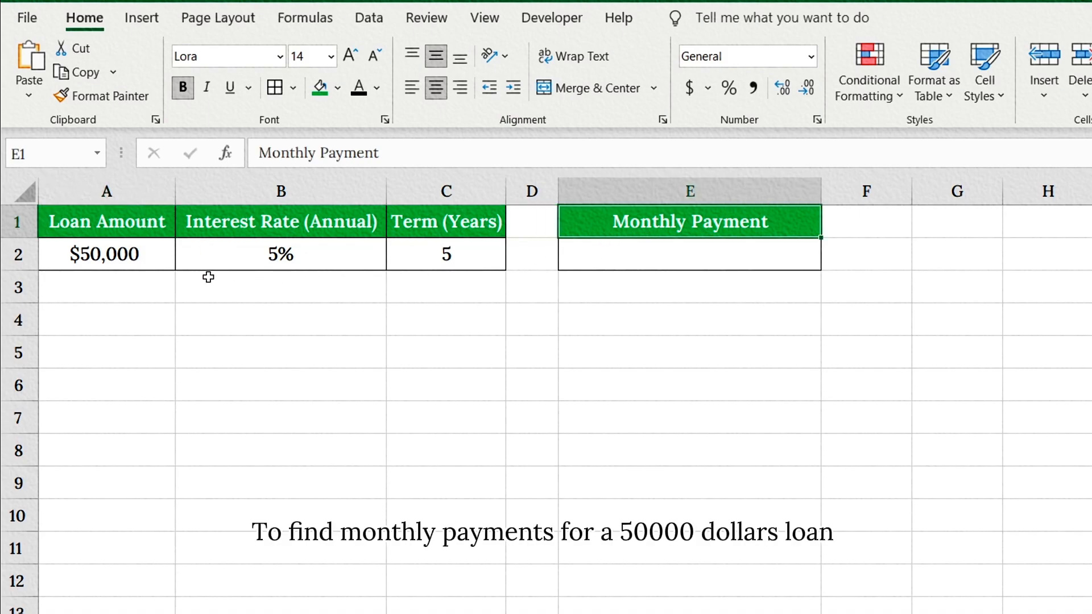
click(163, 252)
click(293, 254)
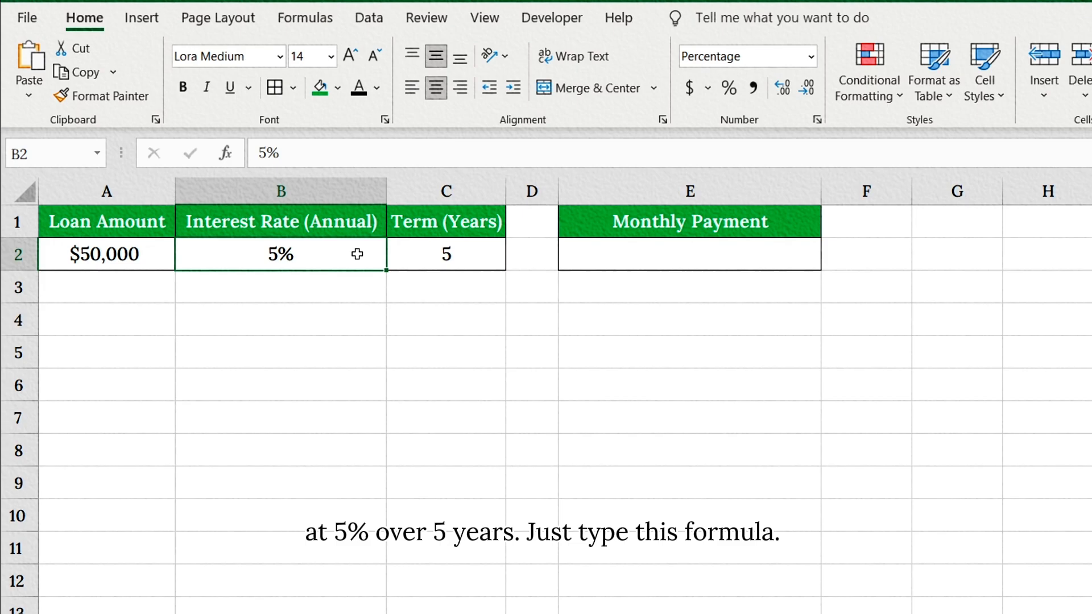
click(419, 255)
click(630, 255)
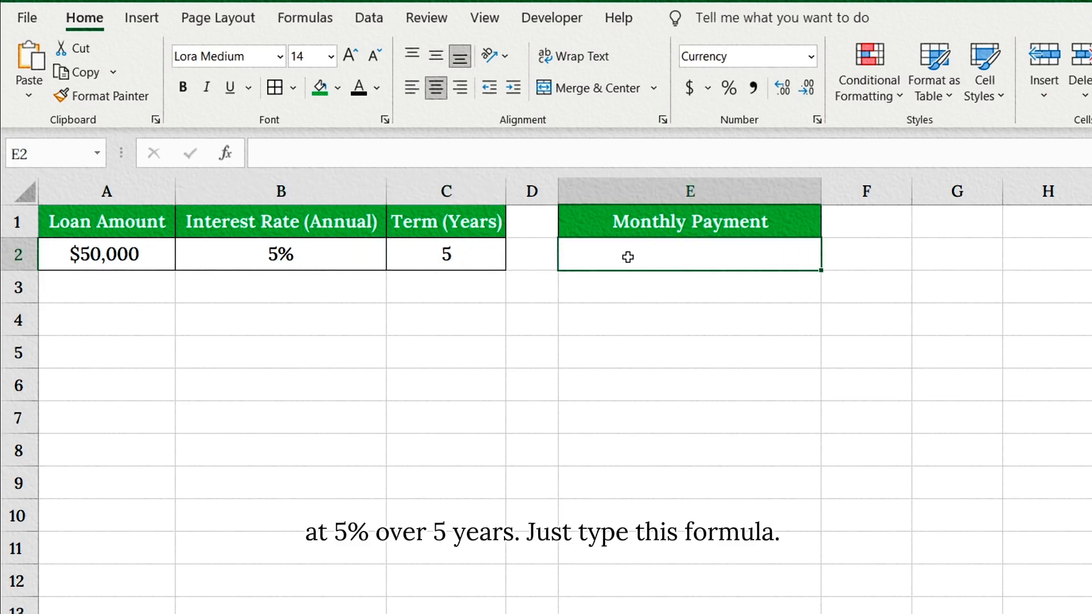
text(=PMT()
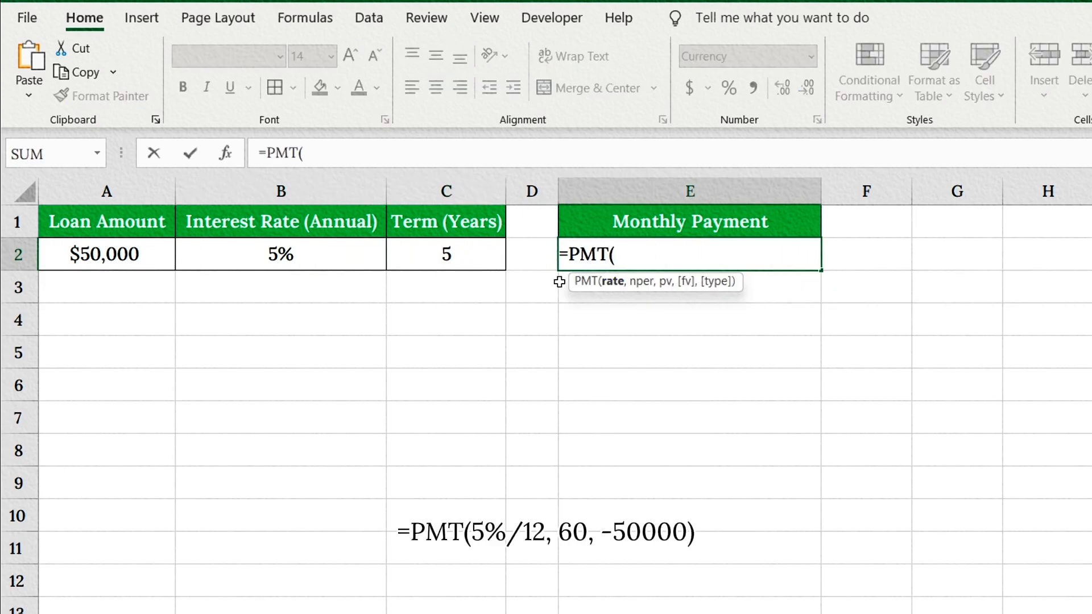
text(5%/12,)
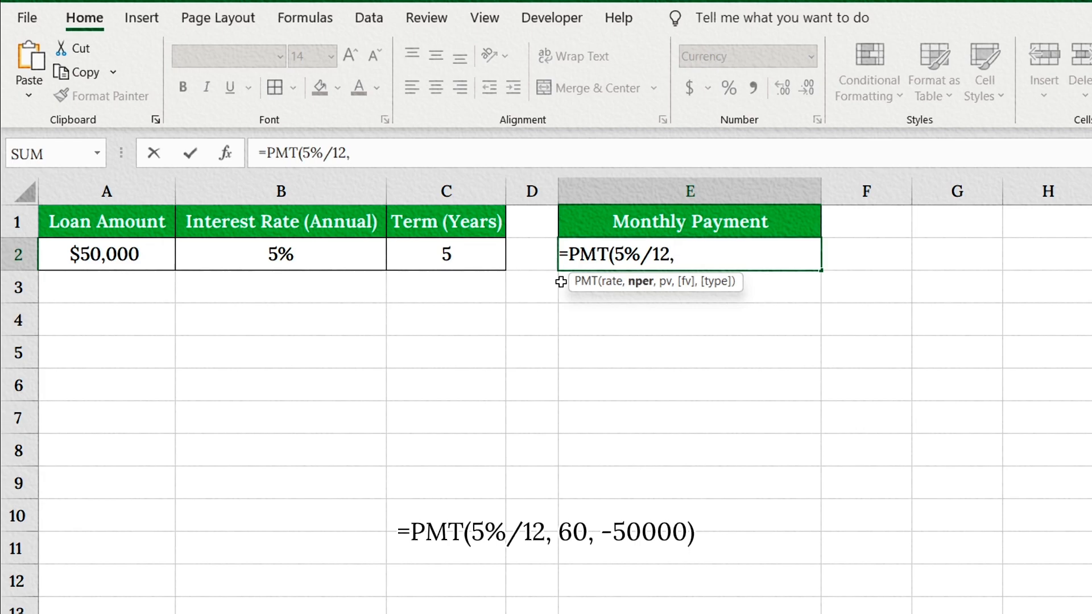
text( 60, -50000))
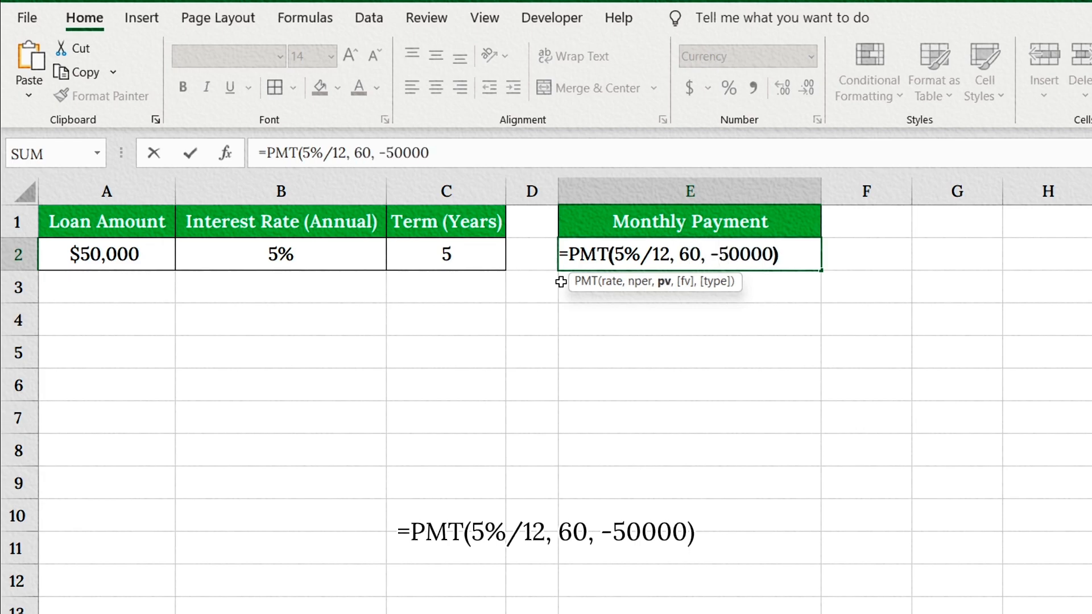
Step: Check the rate, number of periods and present value arguments of the PMT formula, commit it and reselect E2
drag(615, 254, 668, 256)
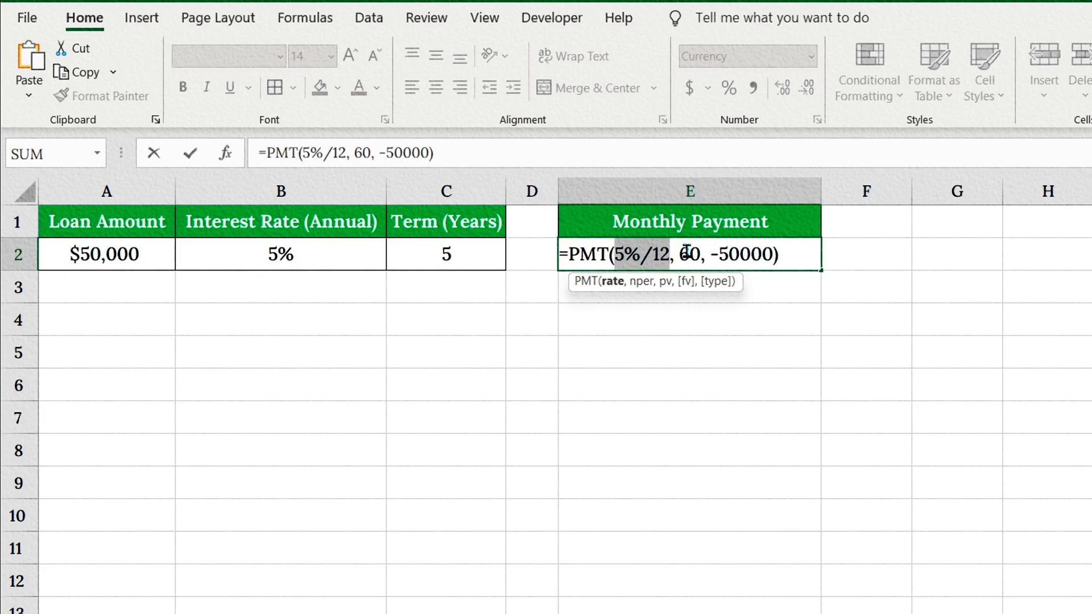
drag(680, 255, 699, 252)
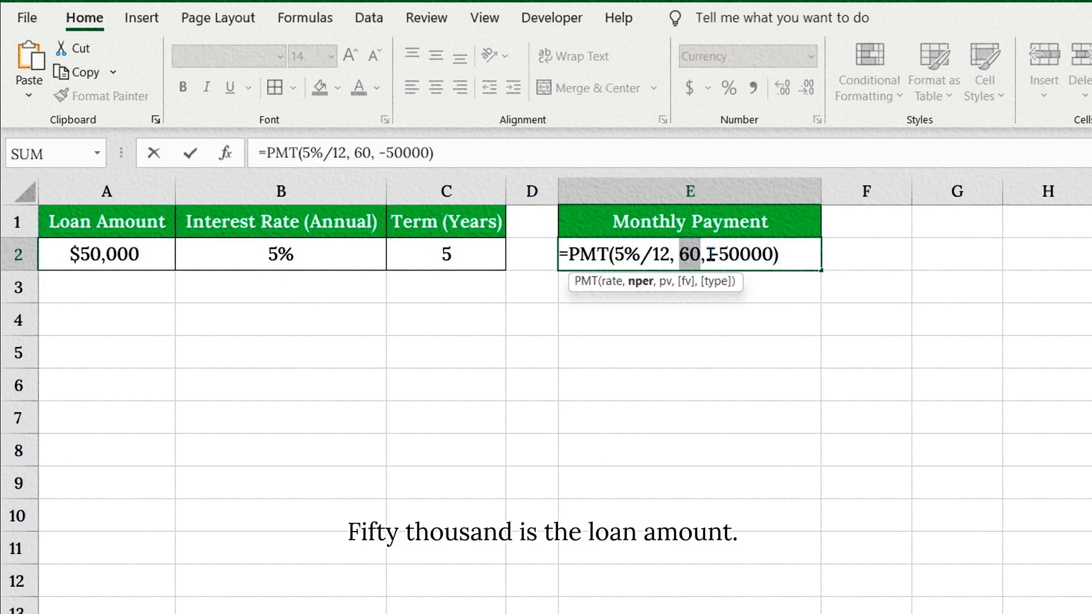
drag(711, 254, 773, 254)
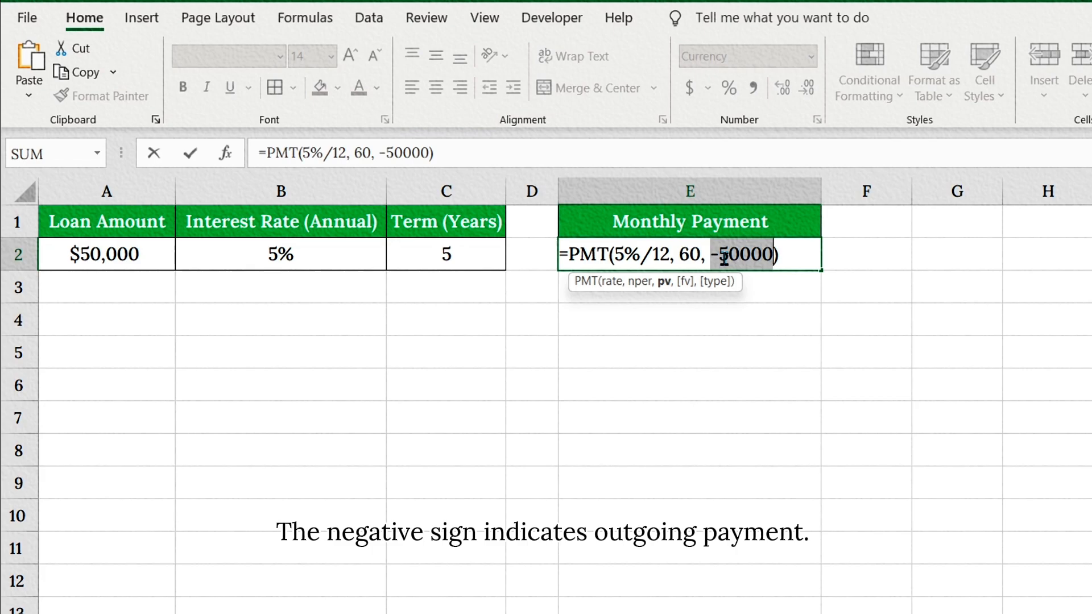
click(782, 254)
key(Return)
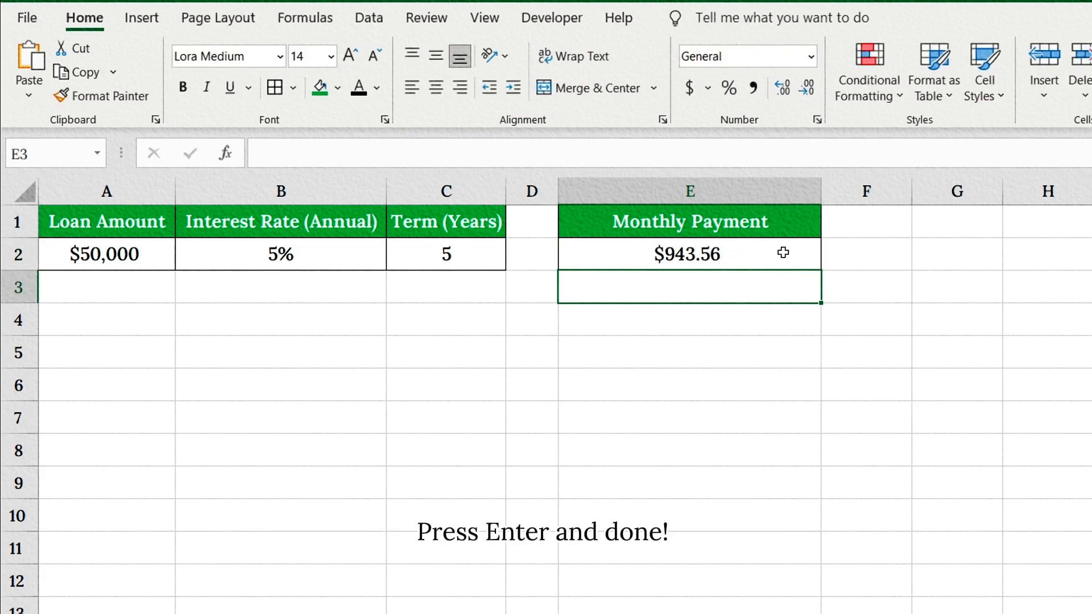
click(783, 253)
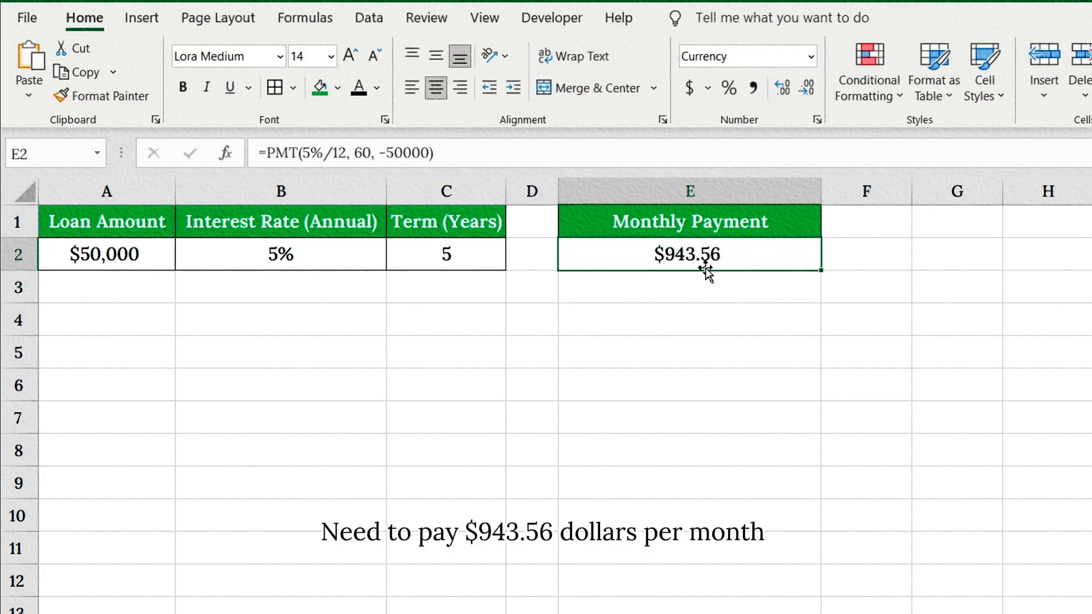